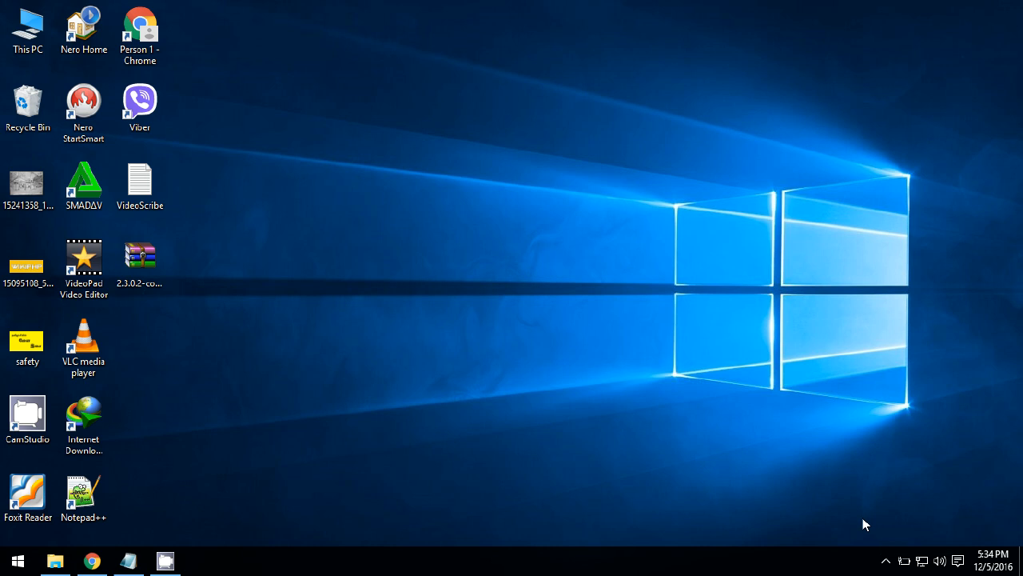
- Show the hidden notification-area icons to reveal the XAMPP tray icon
click(885, 560)
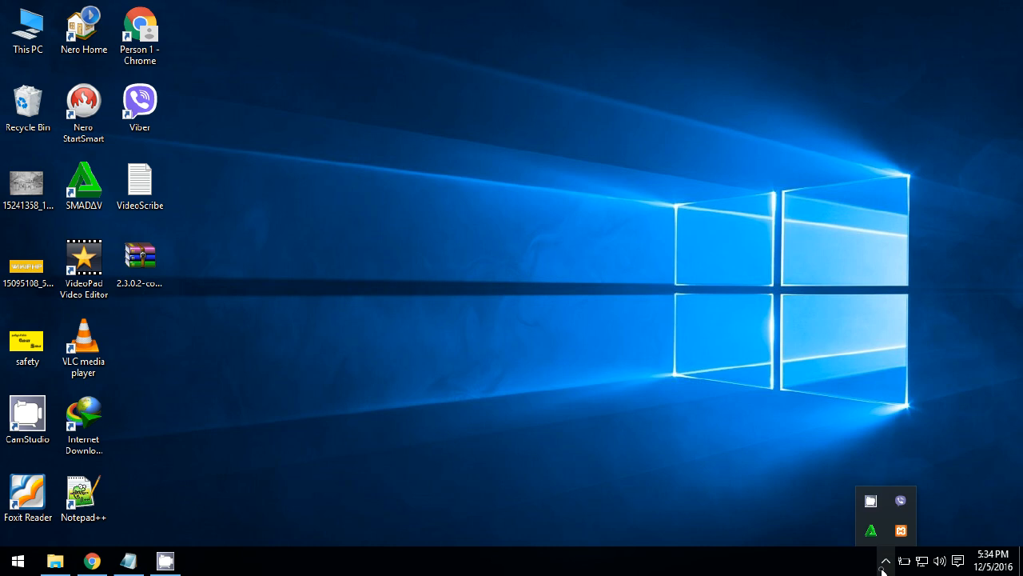
- Start Apache and MySQL in XAMPP Control Panel, close it, and return to Chrome's OpenCart Downloads tab
click(902, 531)
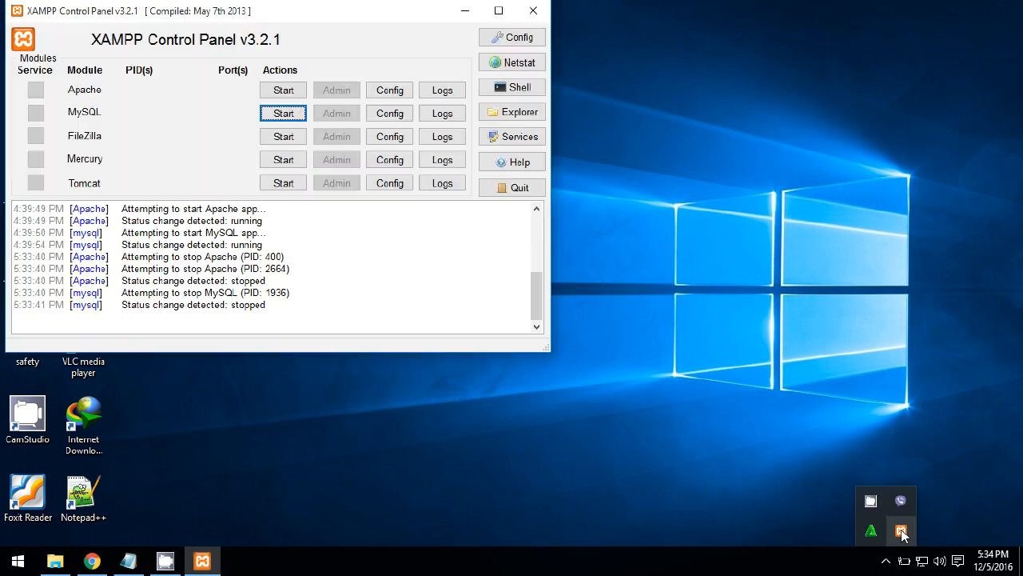
click(280, 95)
click(284, 117)
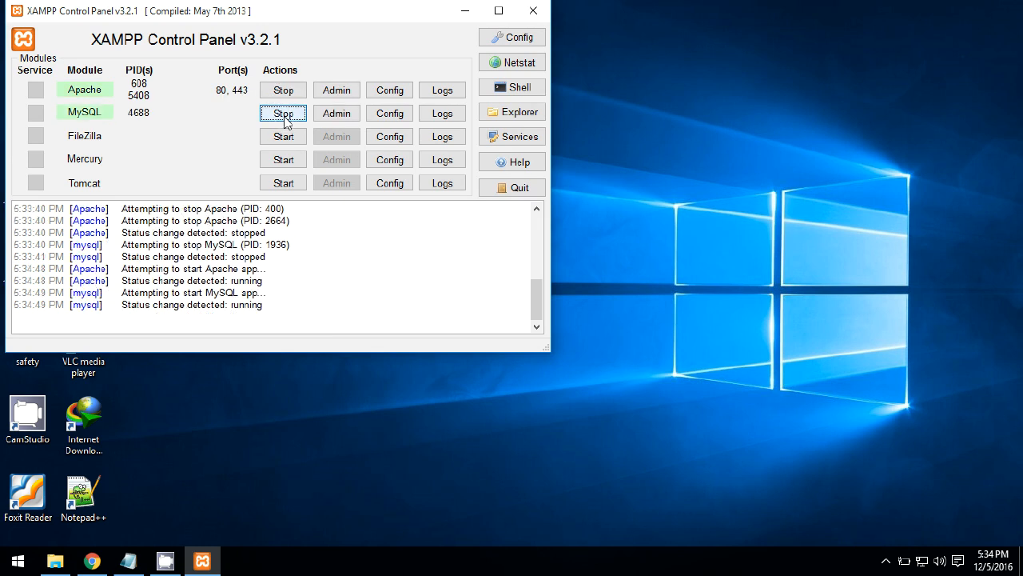
click(530, 12)
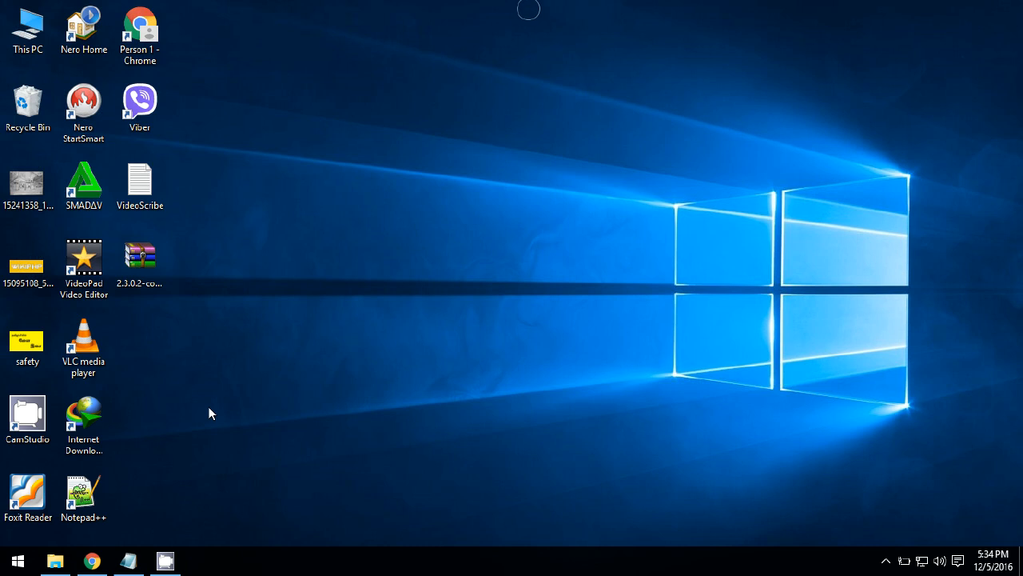
click(93, 560)
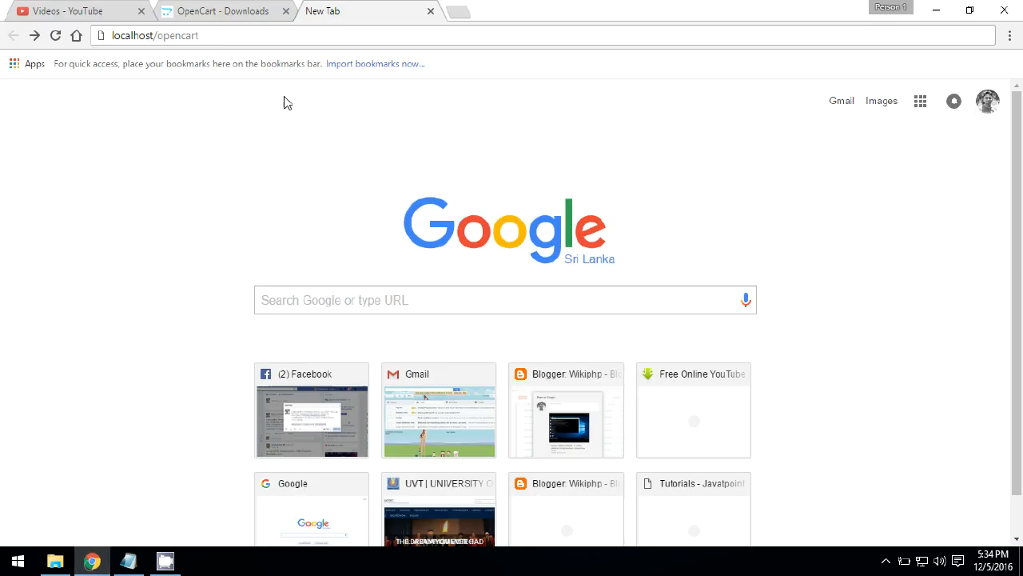
click(243, 8)
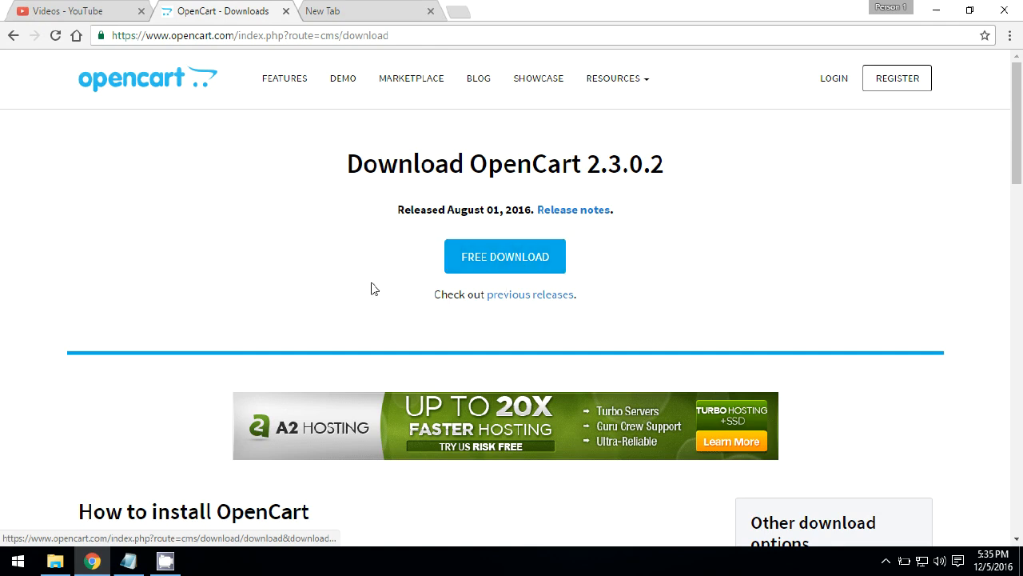
- Open the downloaded 2.3.0.2-compiled archive, then create and open a new opencart folder in C:\xampp\htdocs
click(936, 9)
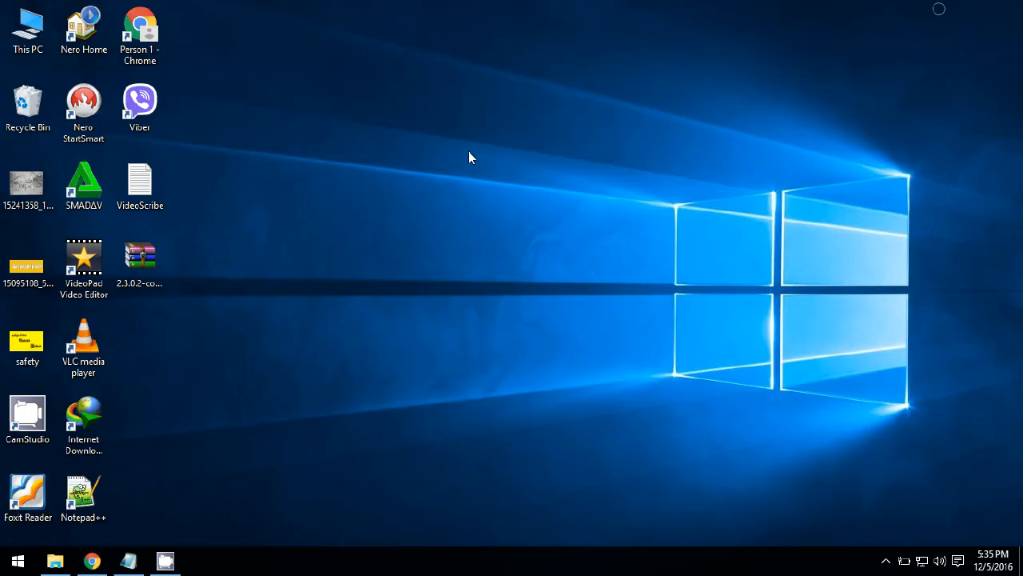
double_click(138, 270)
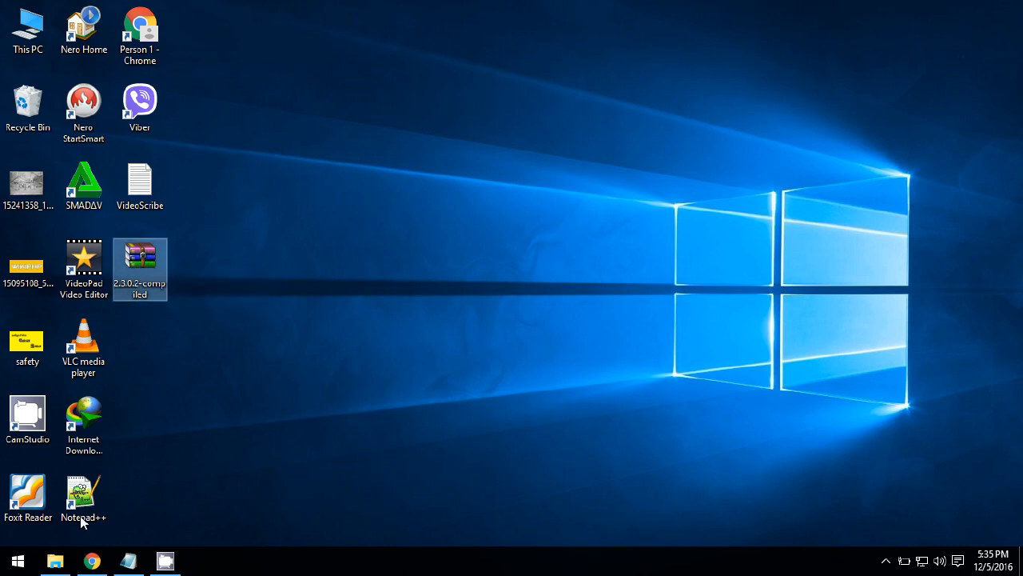
click(54, 560)
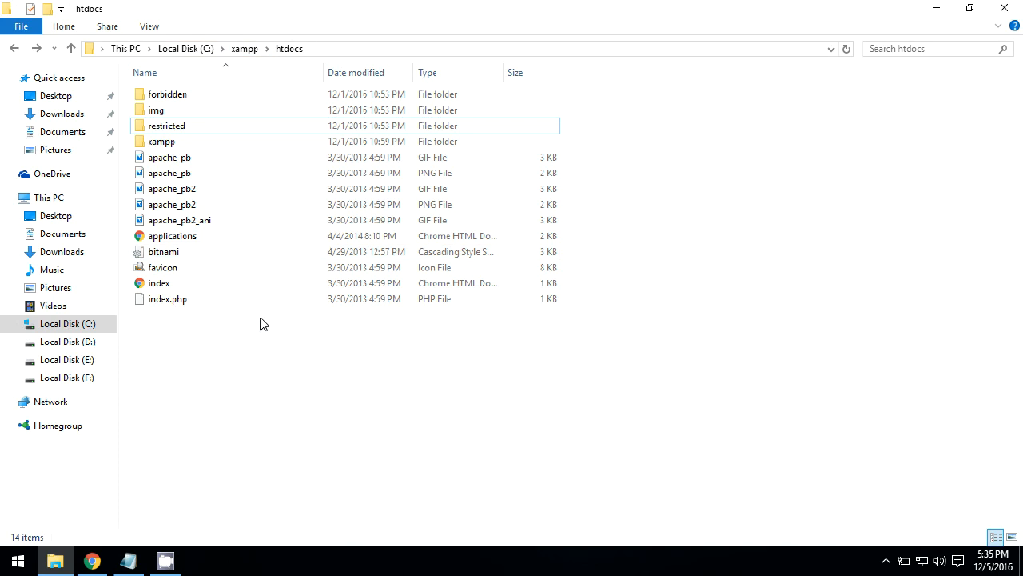
key(ctrl+shift+n)
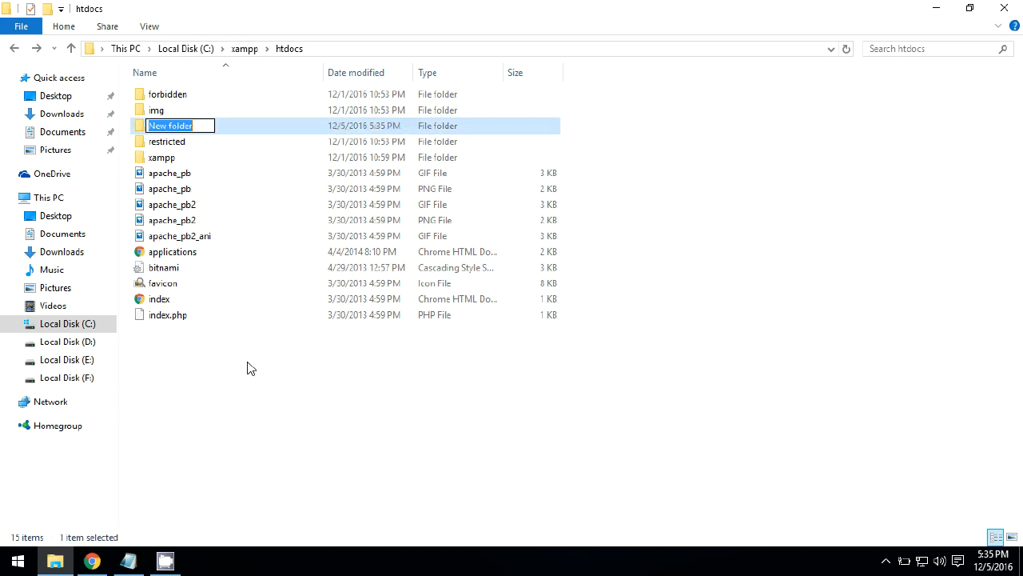
text(ope)
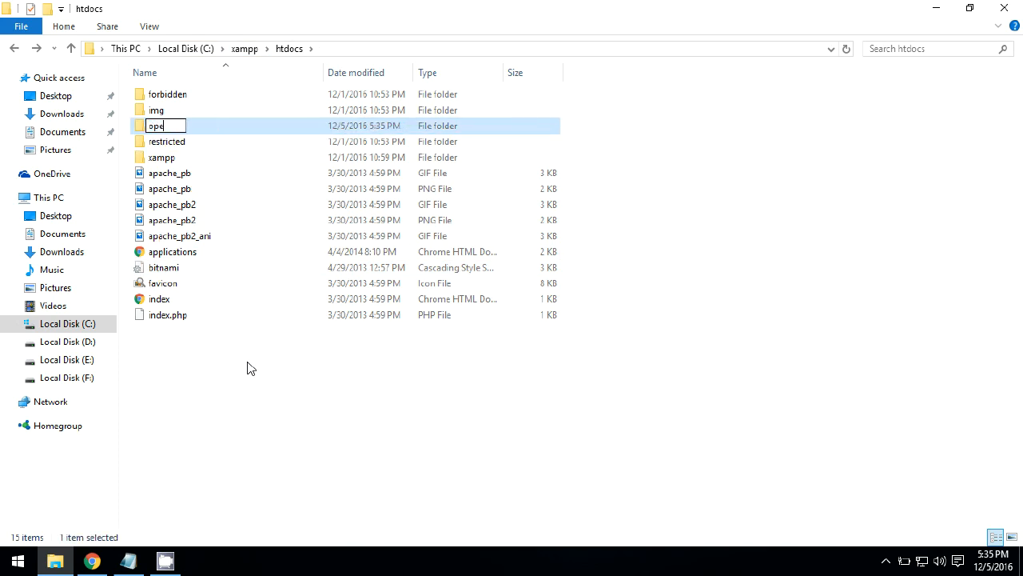
text(ncart)
key(Return)
key(Return)
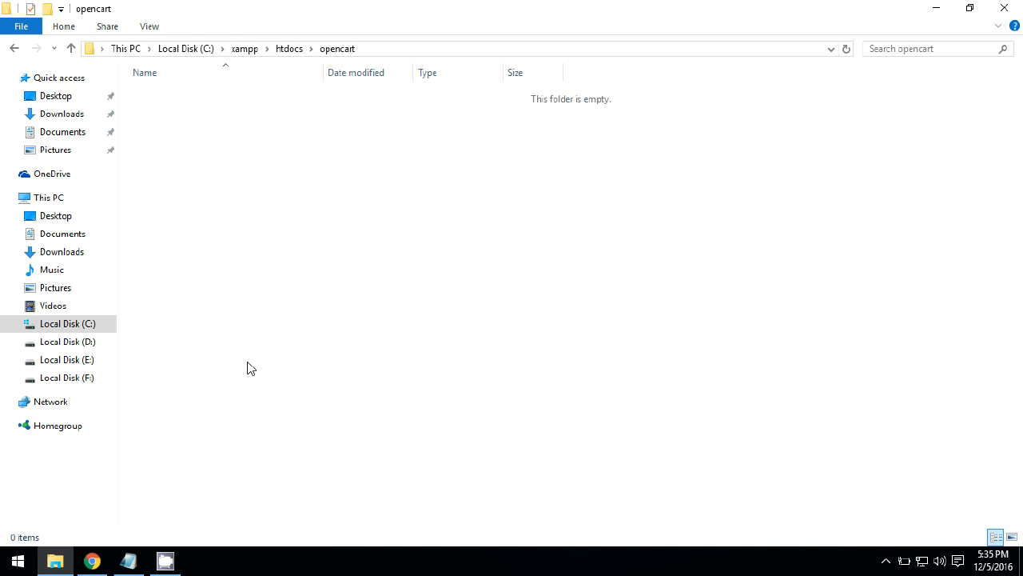
- Paste the 2.3.0.2-compiled archive into the opencart folder and extract it there
right_click(302, 200)
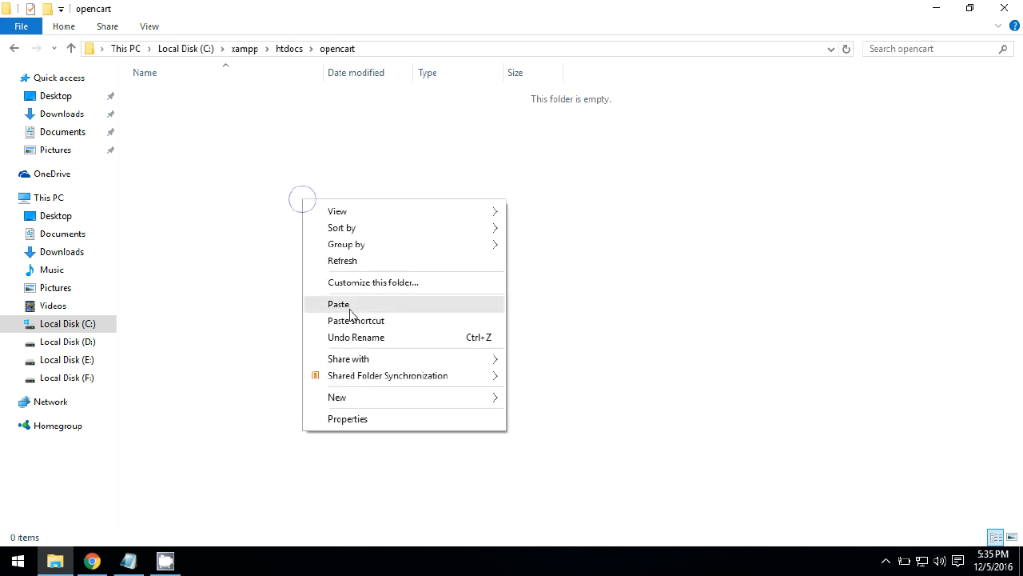
click(350, 310)
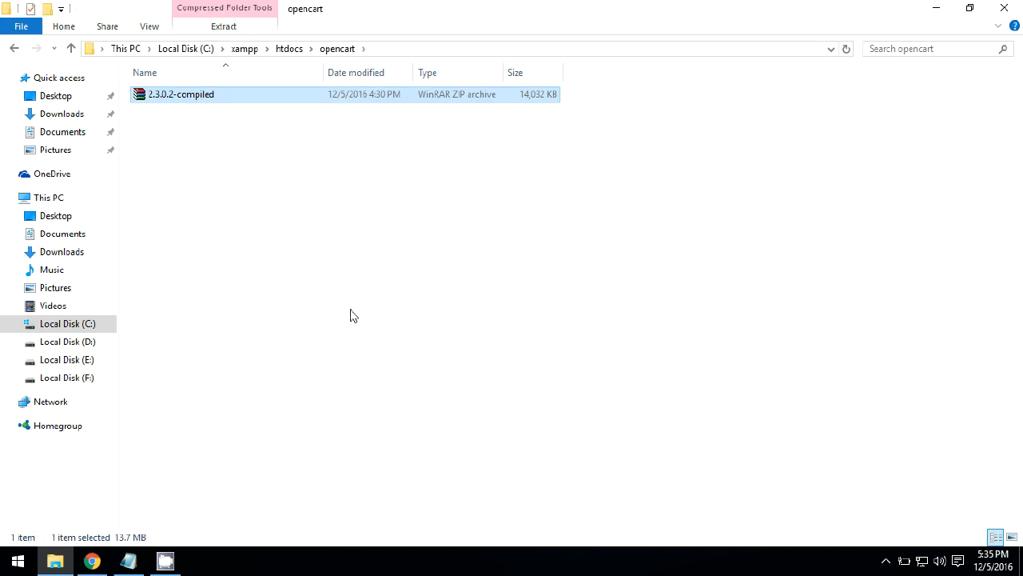
right_click(188, 105)
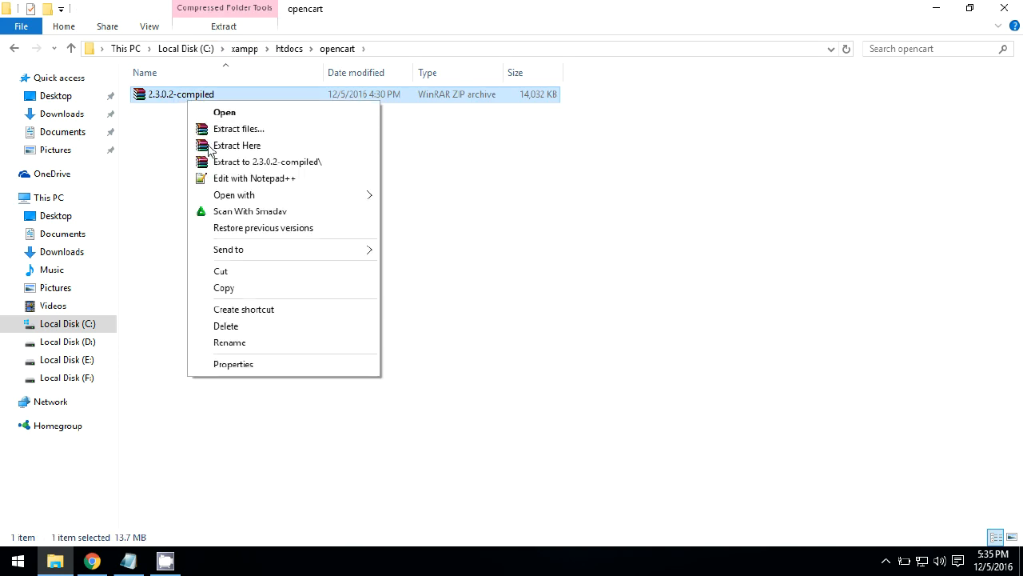
click(236, 145)
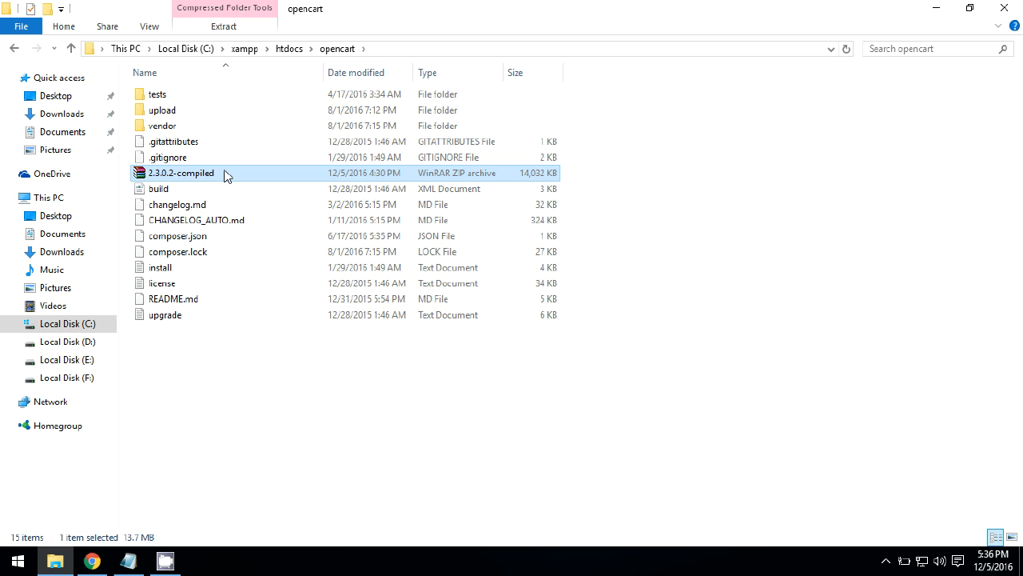
- Delete the 2.3.0.2-compiled archive from the opencart folder
key(F2)
key(Escape)
key(Delete)
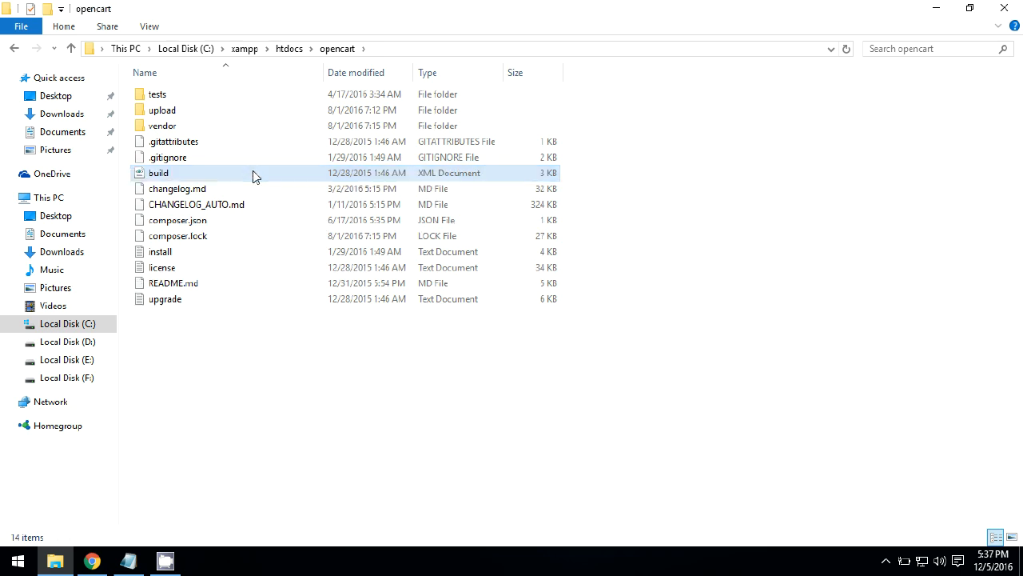
- Copy everything inside the upload folder directly into the opencart folder
double_click(163, 111)
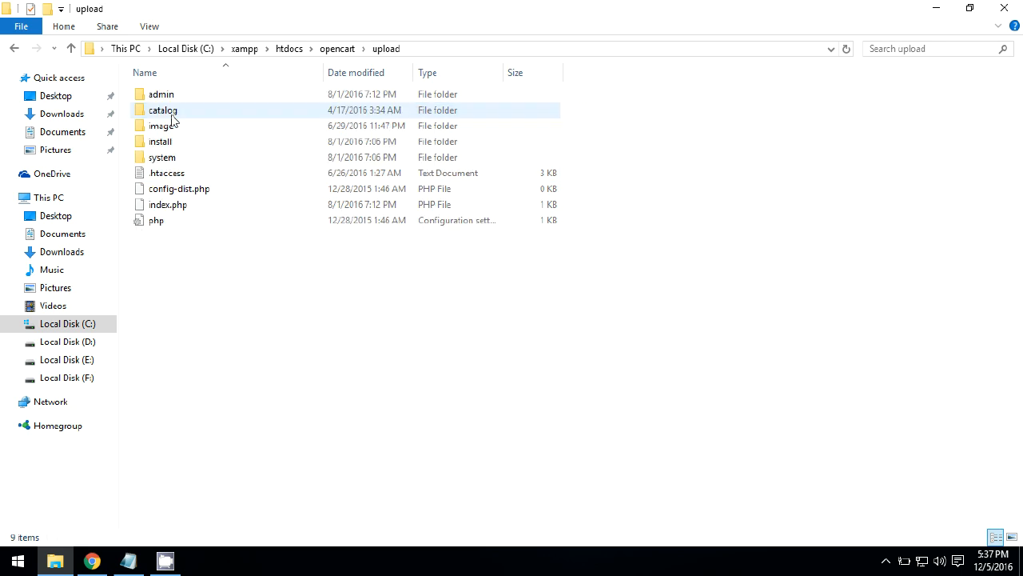
key(ctrl+a)
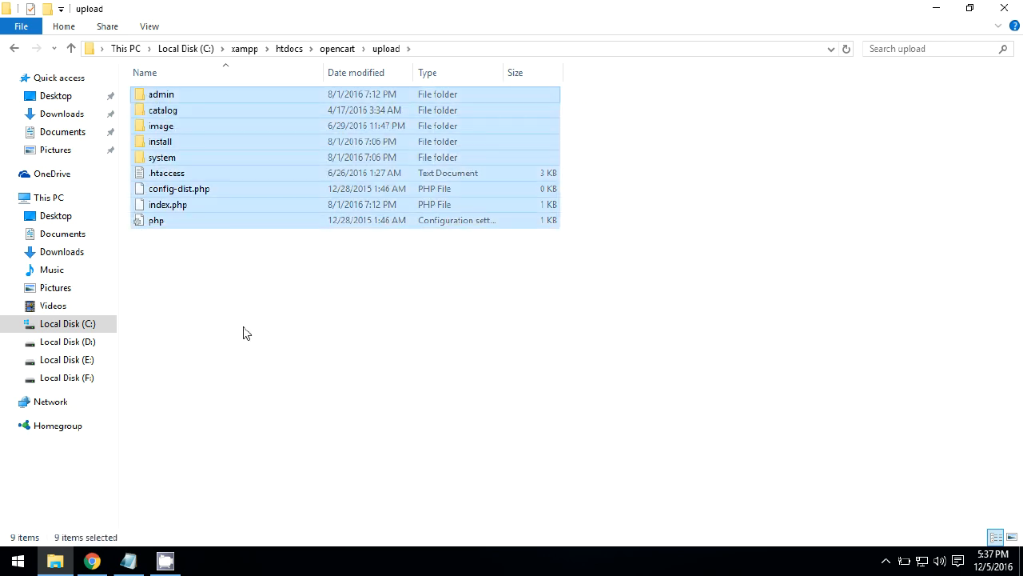
click(15, 49)
click(319, 366)
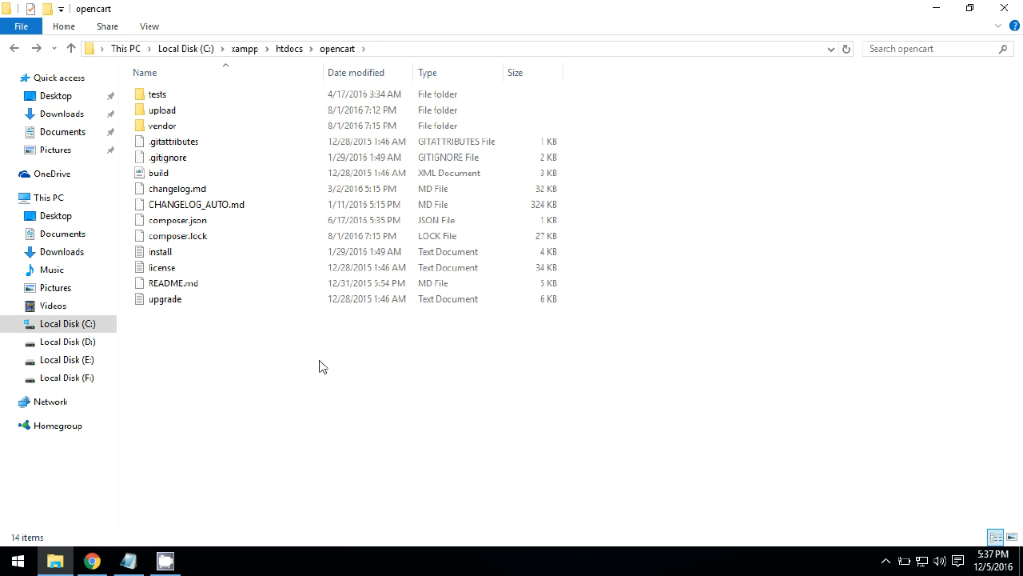
key(ctrl+v)
click(715, 314)
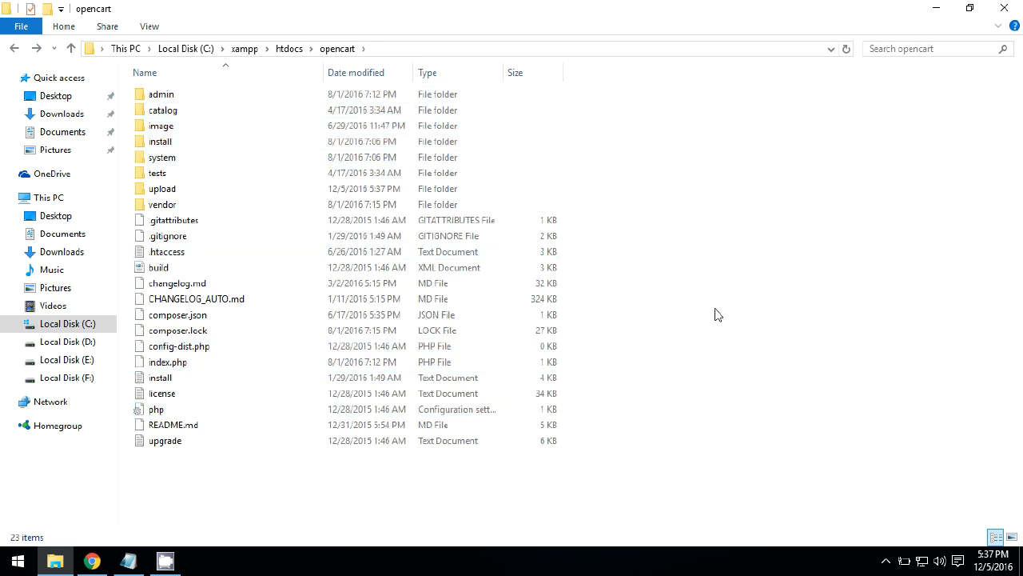
- Load localhost/opencart in a new Chrome tab to bring up the installer's license page
click(92, 561)
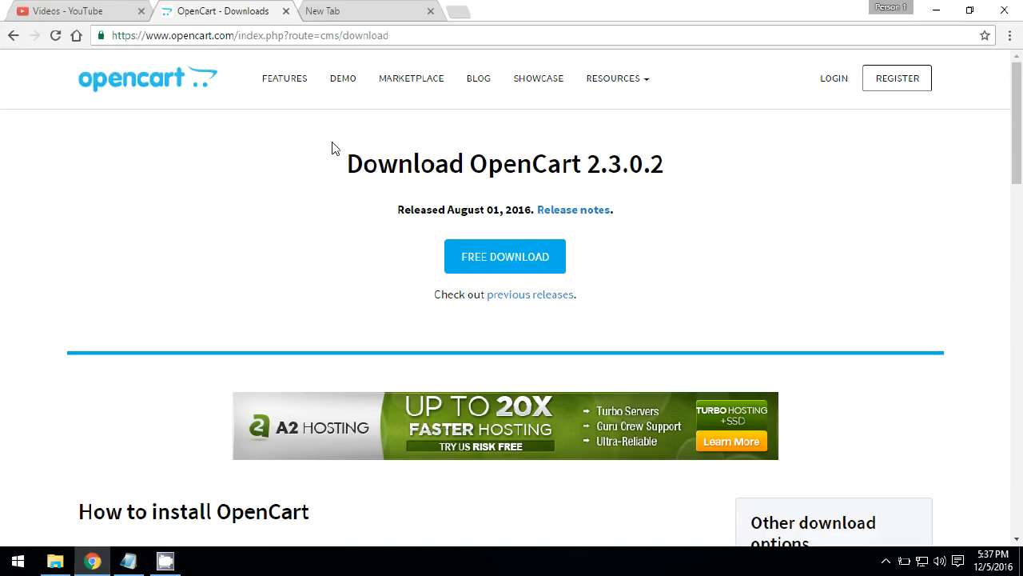
click(379, 6)
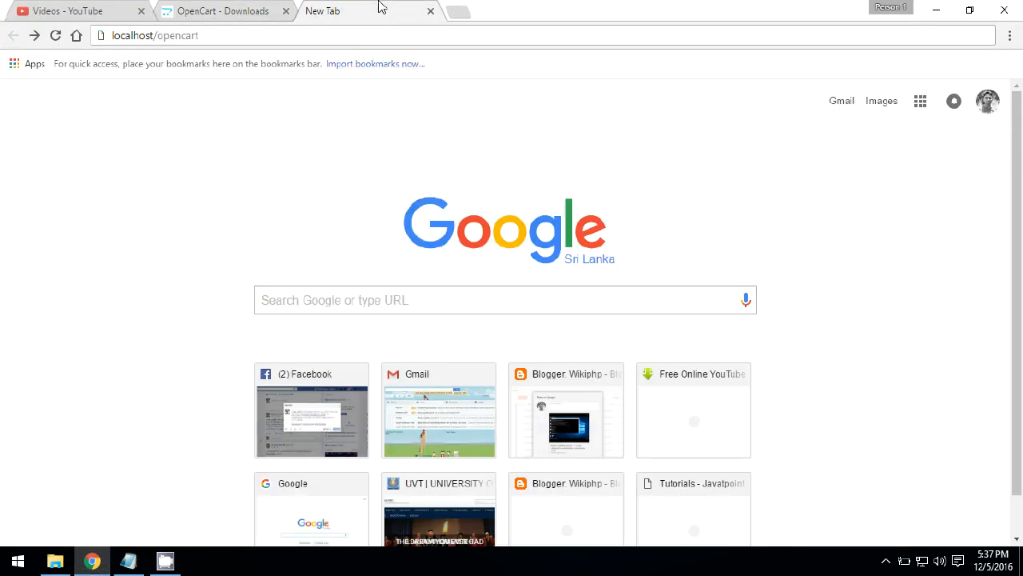
click(266, 35)
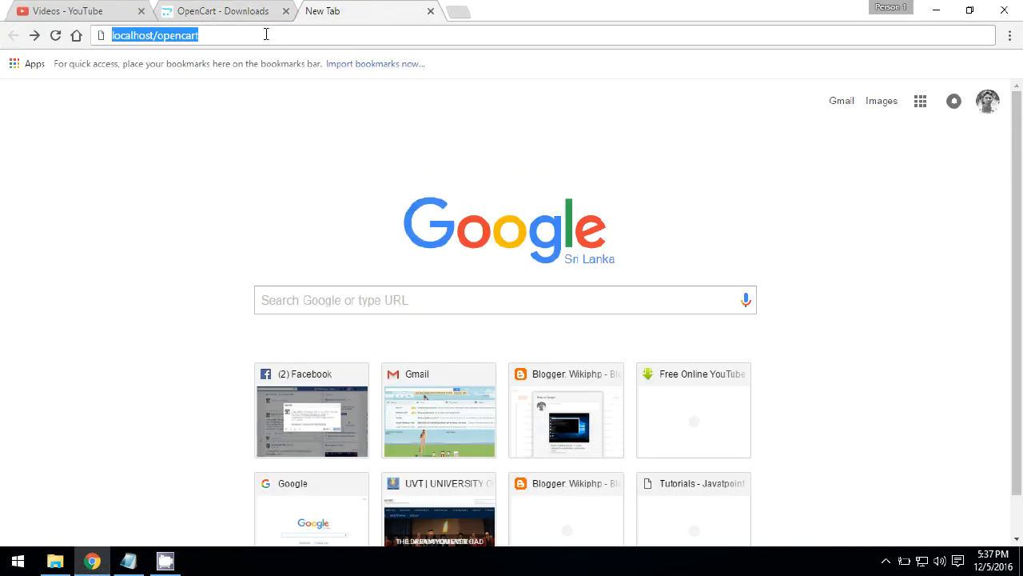
click(55, 560)
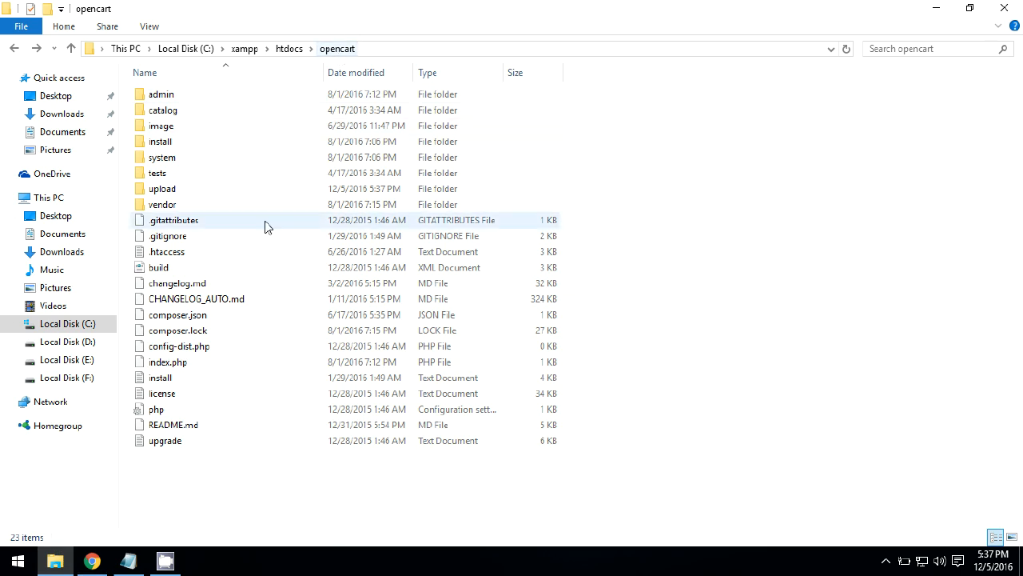
click(92, 560)
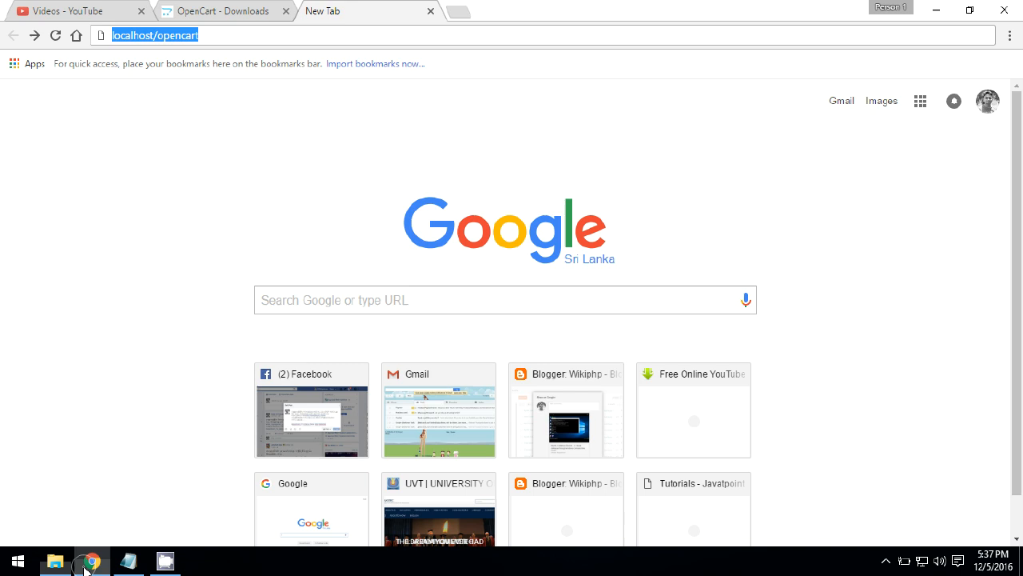
click(227, 32)
key(Return)
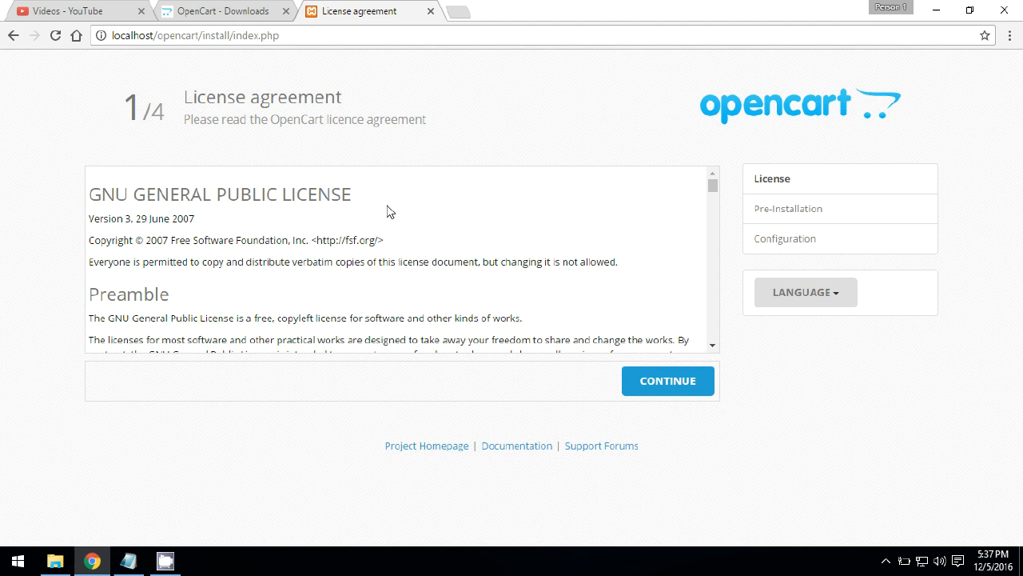
- Accept the license and scroll through the Pre-Installation checks
click(669, 388)
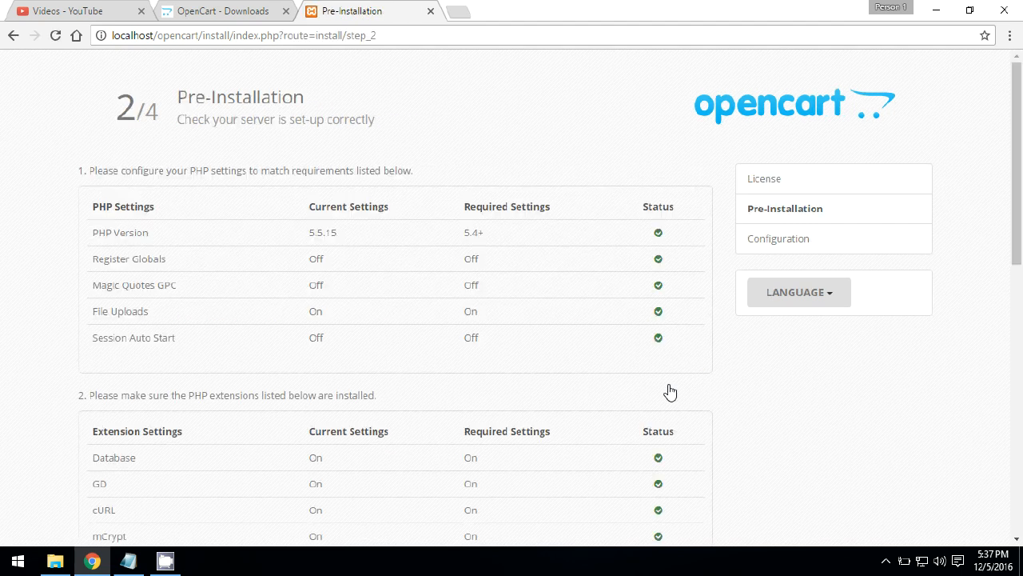
drag(1020, 116, 1021, 287)
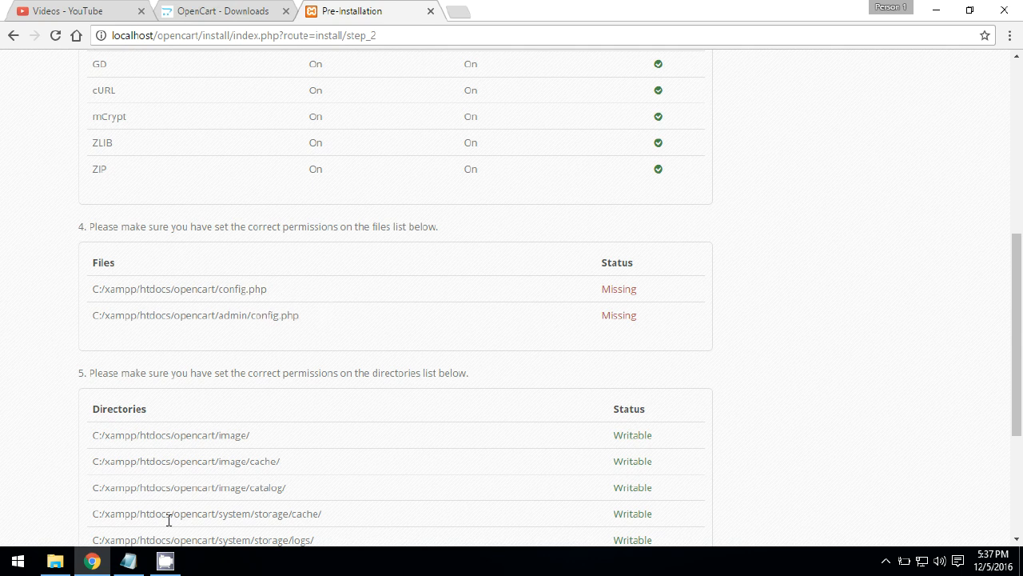
- Bring File Explorer forward at the C:\xampp\htdocs\opencart folder
click(94, 523)
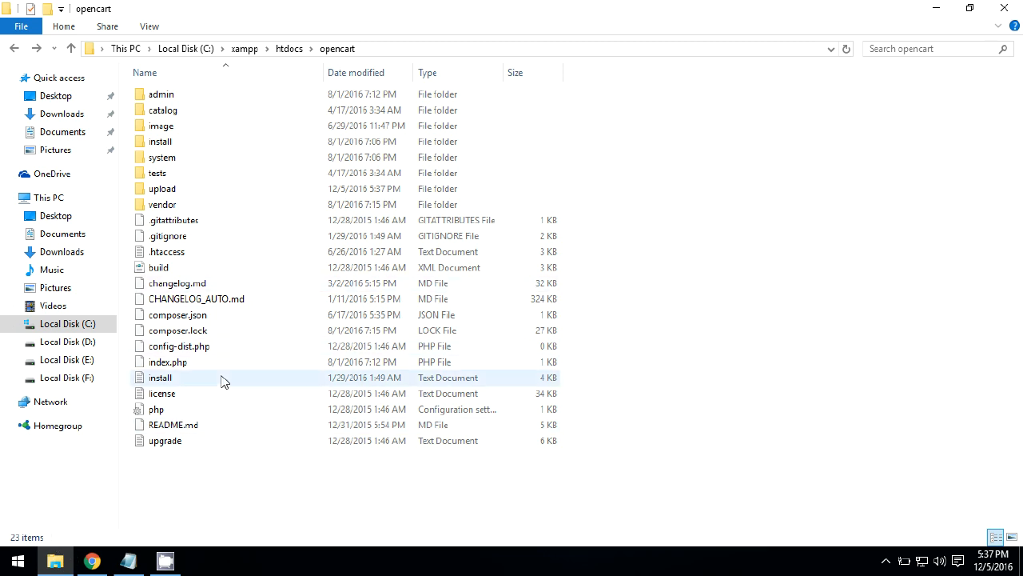
- Rename config-dist.php to config.php in the opencart folder
click(197, 349)
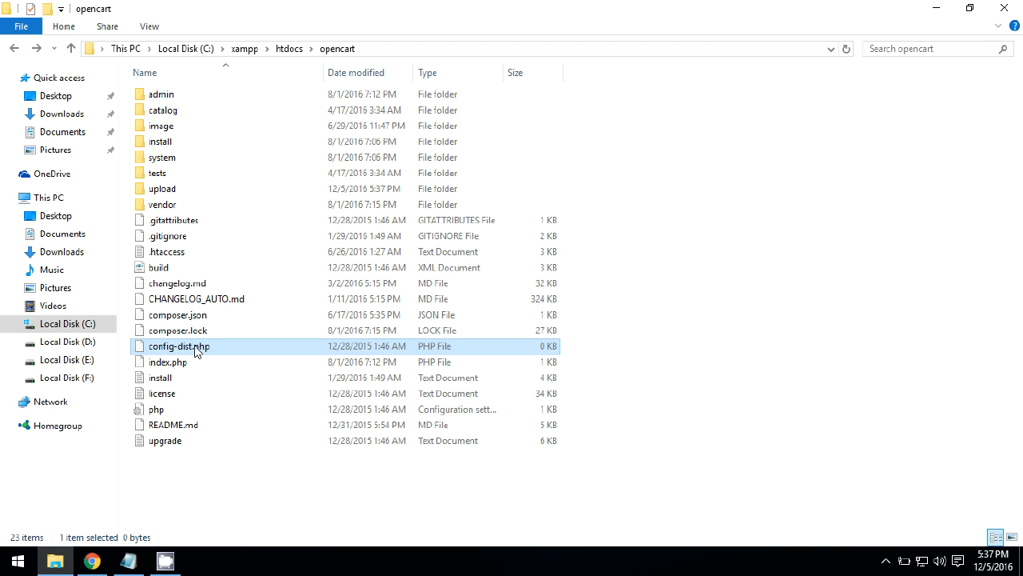
click(194, 352)
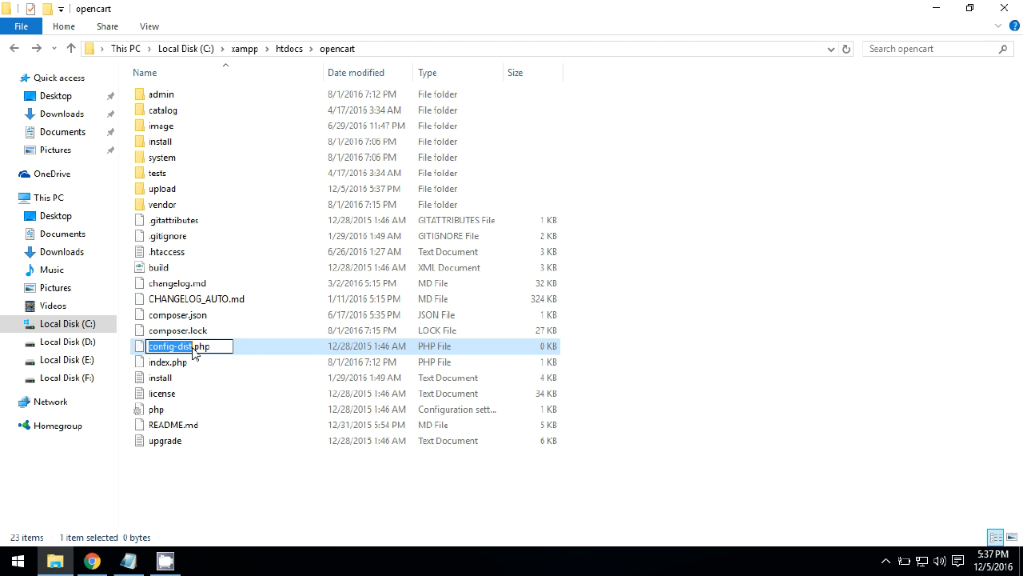
click(193, 349)
key(BackSpace)
key(BackSpace)
key(BackSpace)
key(BackSpace)
key(BackSpace)
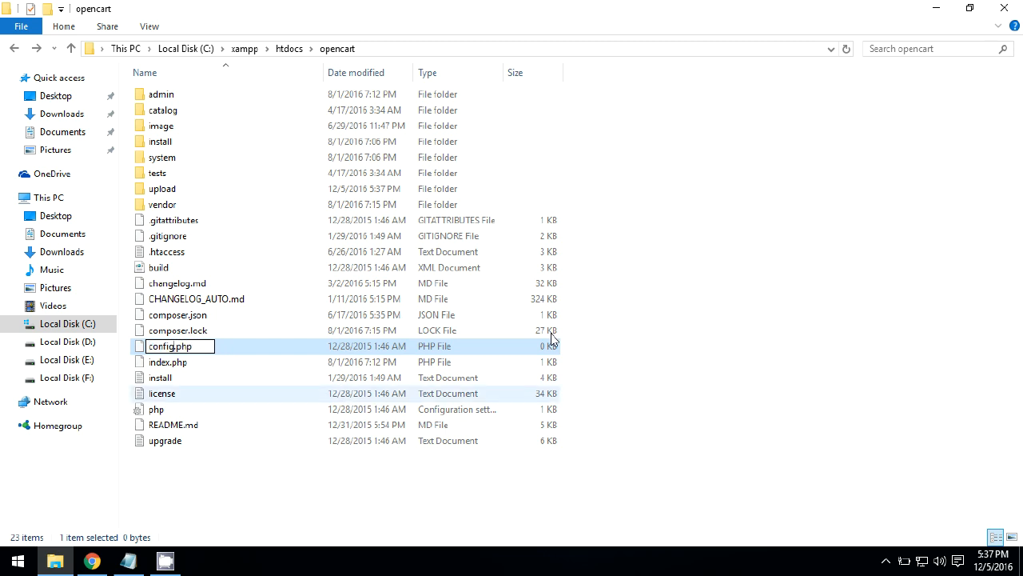
key(Return)
click(721, 335)
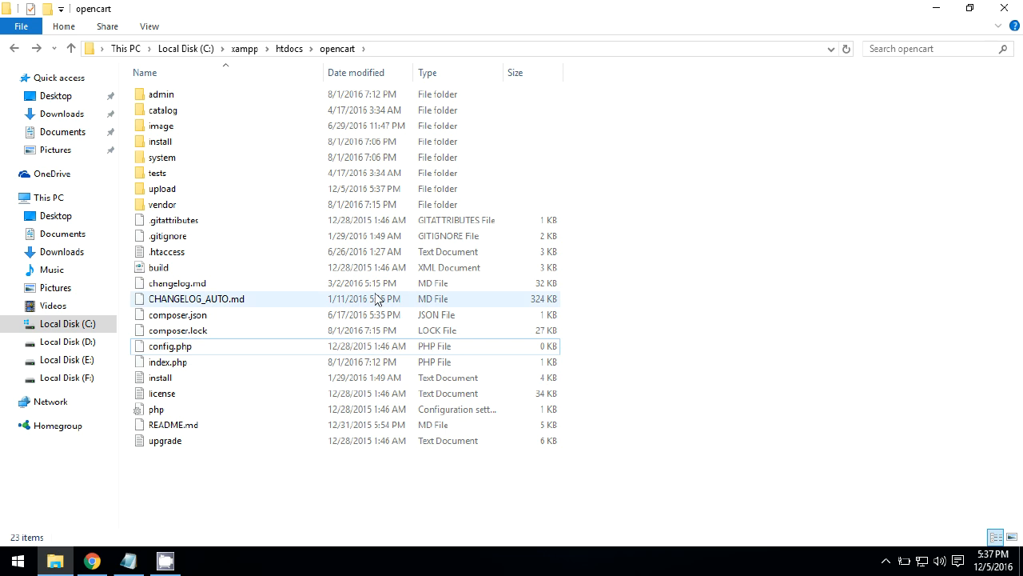
- Rename admin\config-dist.php to config.php, then return to Chrome
double_click(172, 96)
click(178, 160)
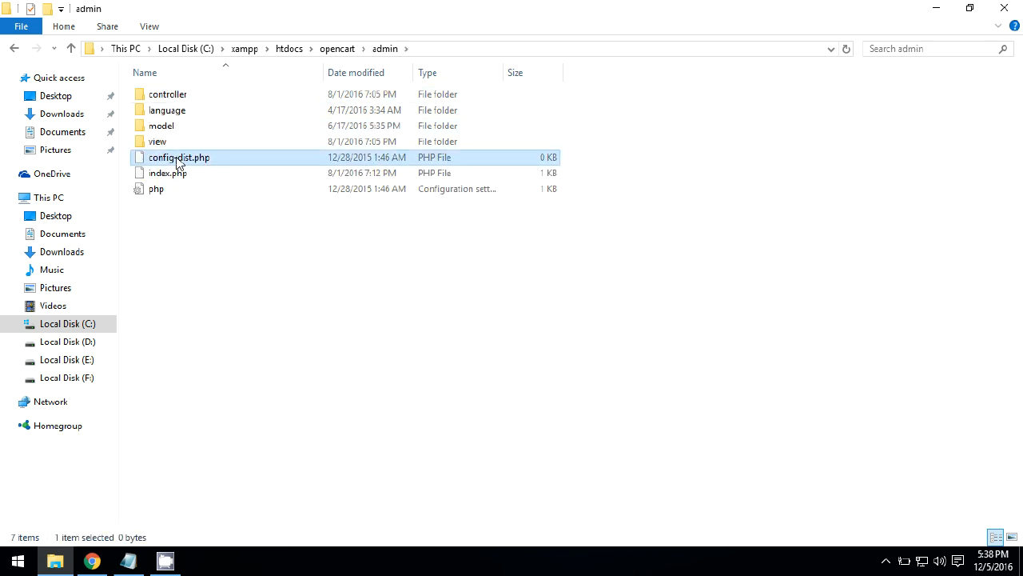
click(178, 158)
key(Right)
key(BackSpace)
key(BackSpace)
key(BackSpace)
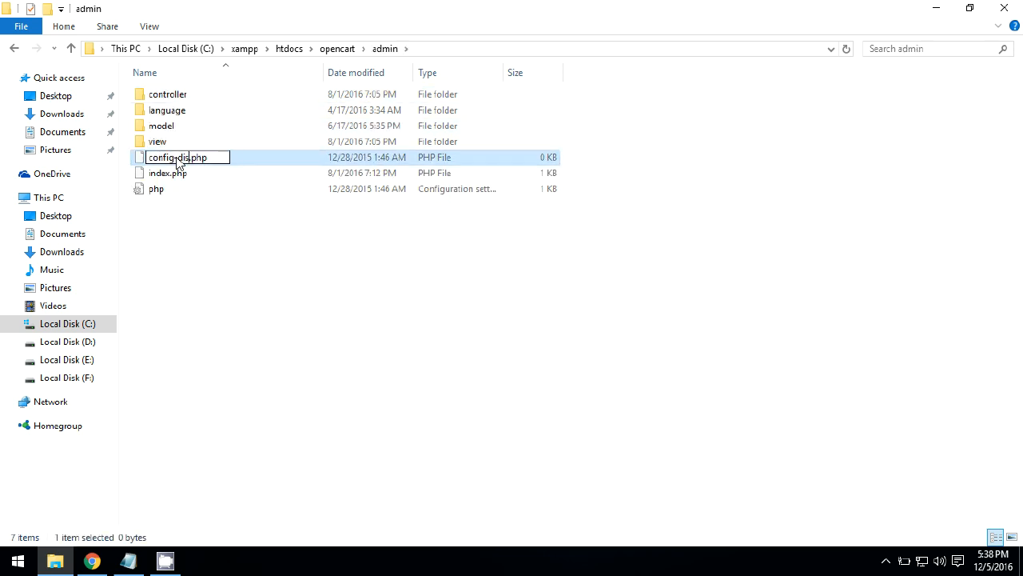
key(BackSpace)
key(BackSpace)
text(g)
click(191, 251)
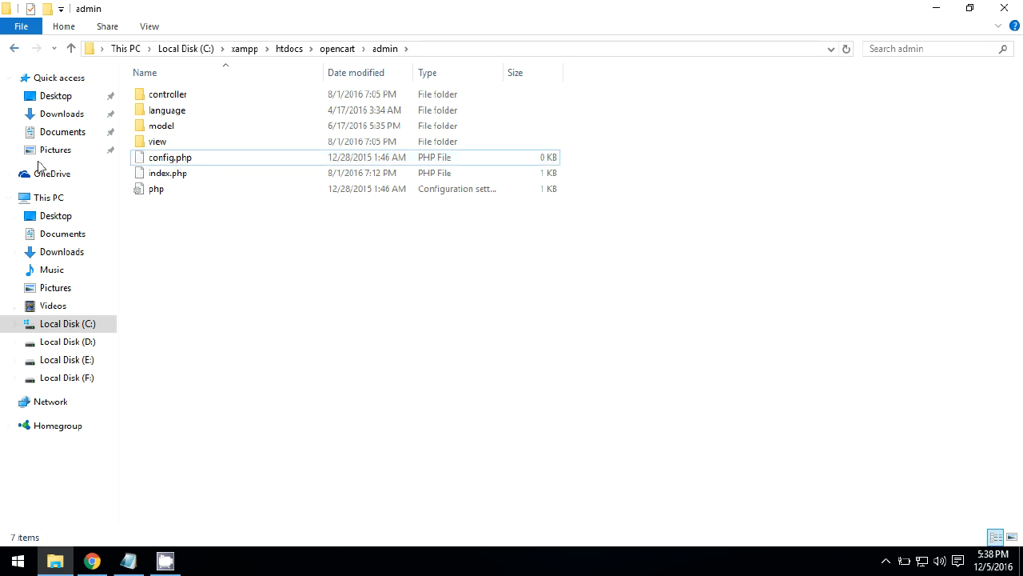
click(92, 561)
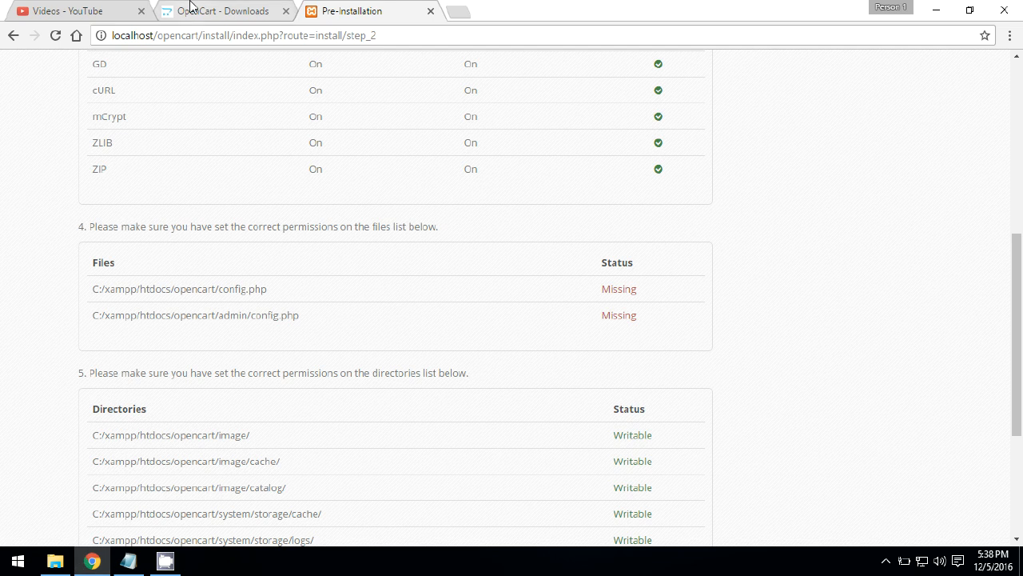
- Reload the checks to show both config.php files Writable, continue to Configuration, and open a blank tab
click(55, 37)
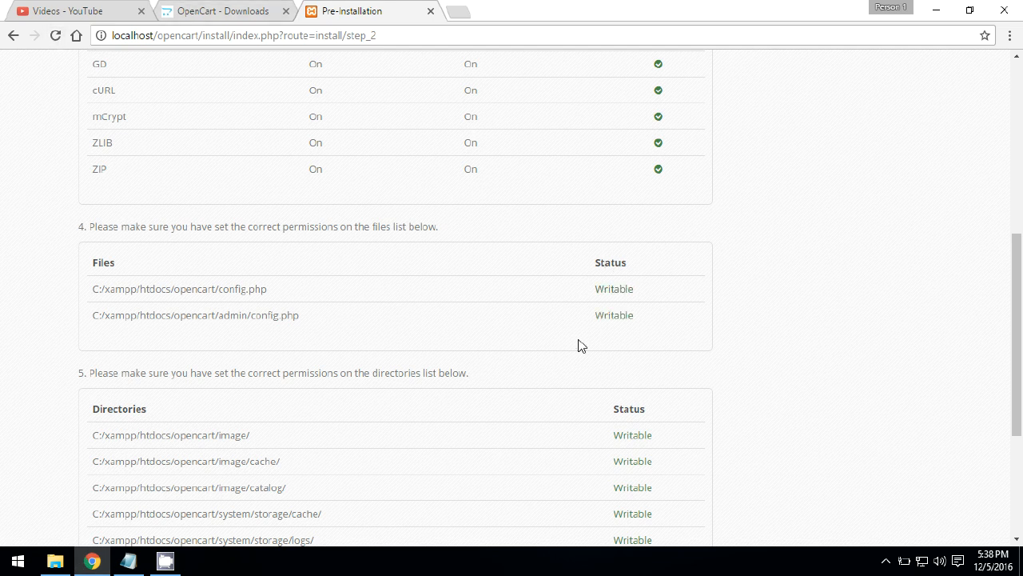
drag(1019, 336, 1020, 432)
click(685, 453)
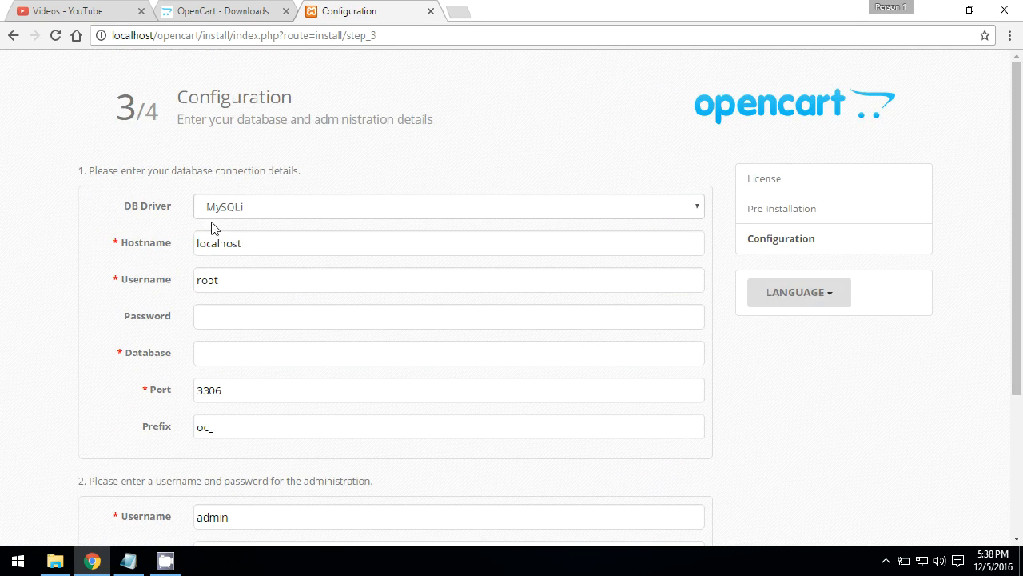
drag(1020, 167, 1020, 194)
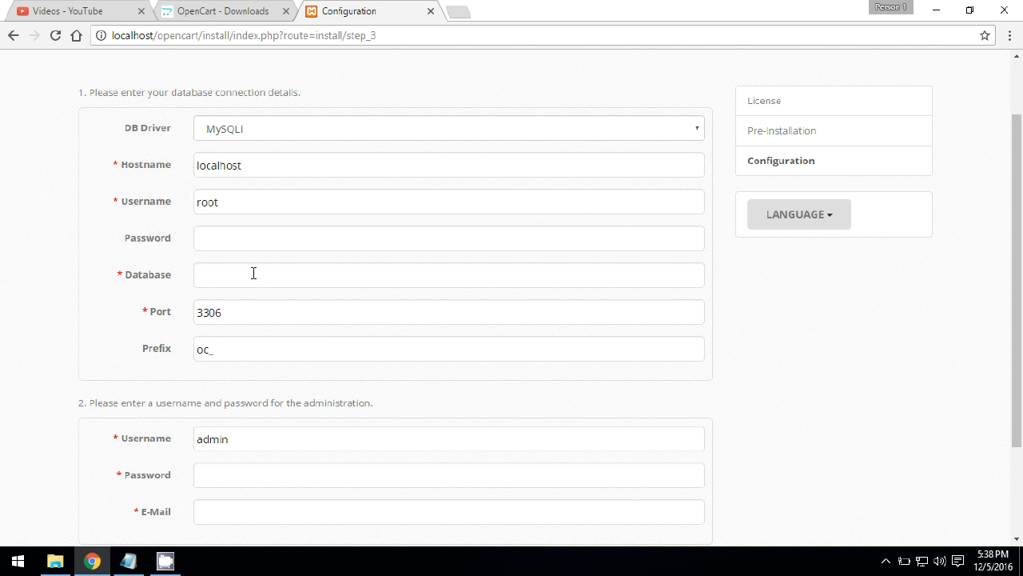
click(457, 11)
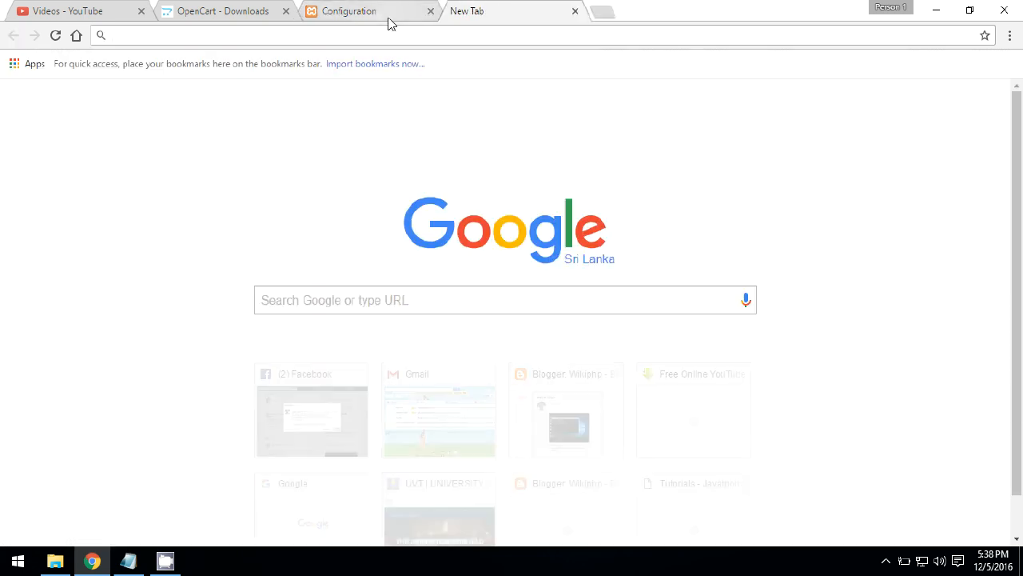
- Load phpMyAdmin at localhost/phpmyadmin in the browser
text(localhost/opencart)
key(BackSpace)
key(BackSpace)
key(BackSpace)
key(BackSpace)
key(BackSpace)
key(BackSpace)
key(BackSpace)
key(BackSpace)
text(ph)
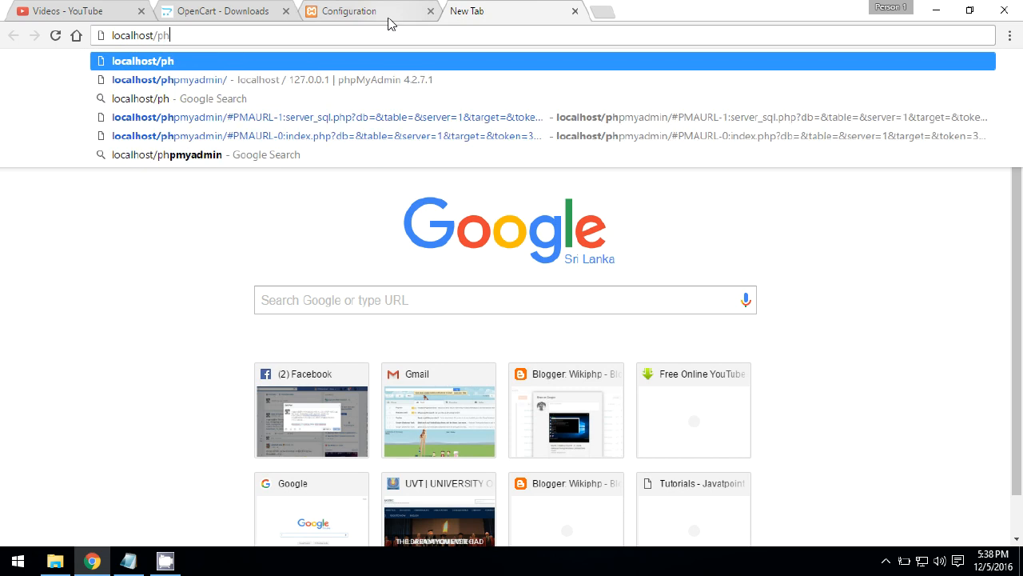
key(Down)
key(Return)
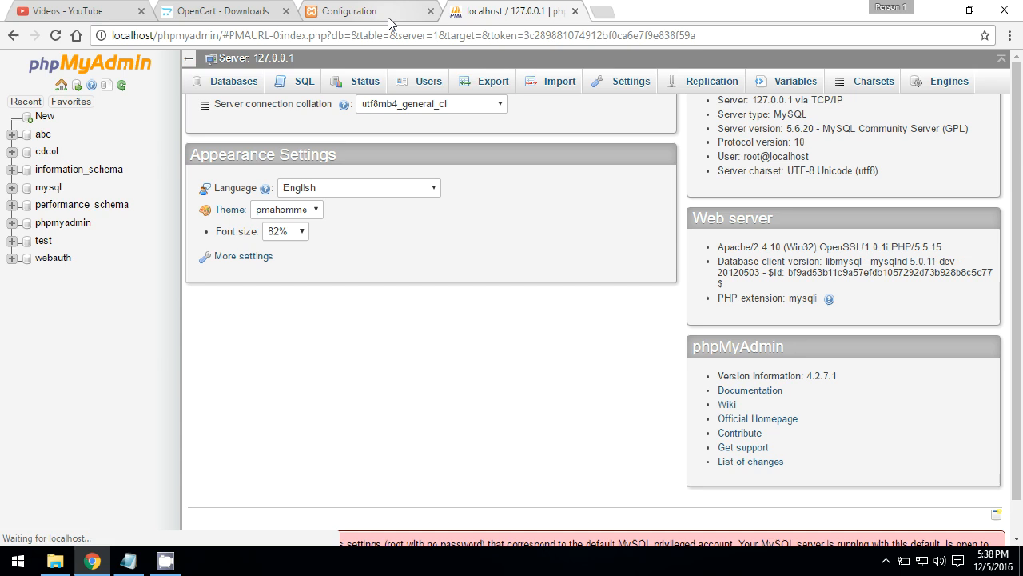
- Run the SQL query 'create database opencart' and copy the name opencart for the installer
click(301, 82)
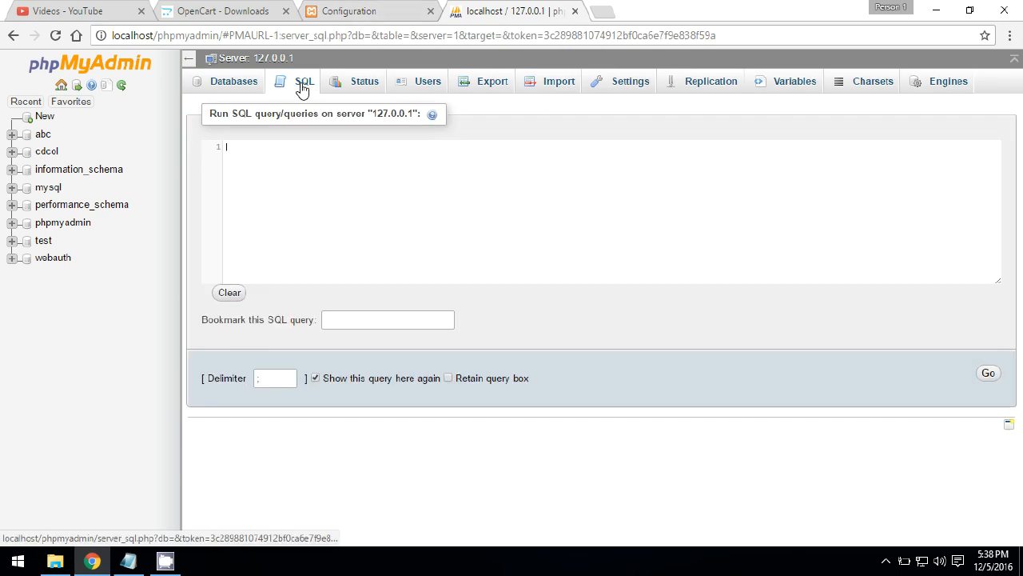
text(create database o)
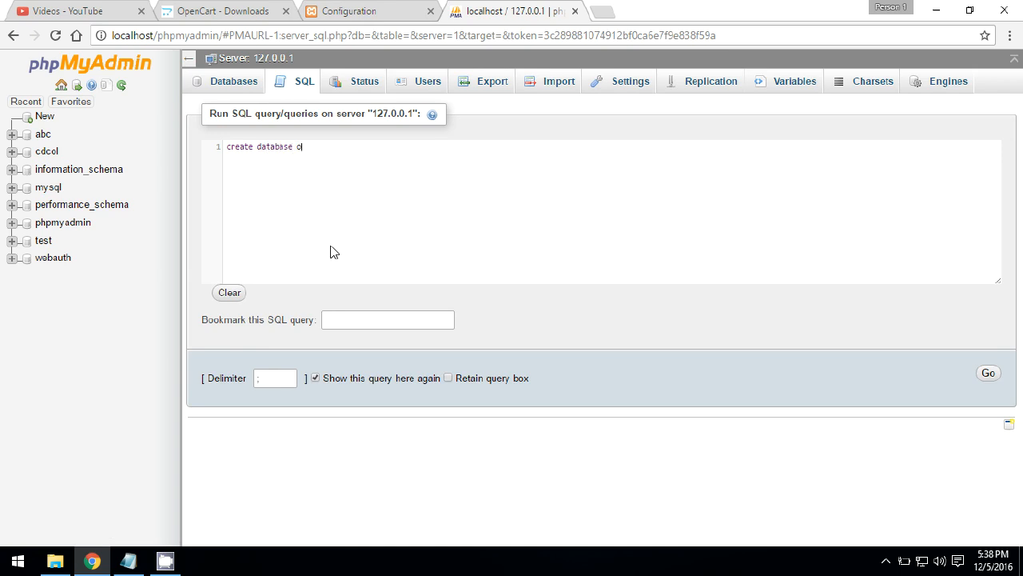
text(pencart)
click(988, 373)
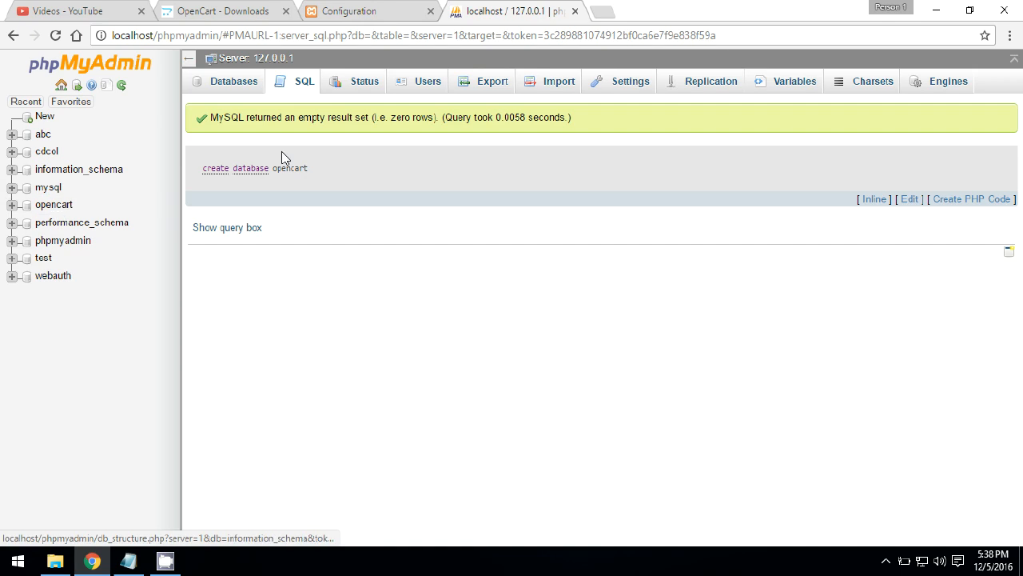
drag(315, 172, 272, 172)
key(ctrl+c)
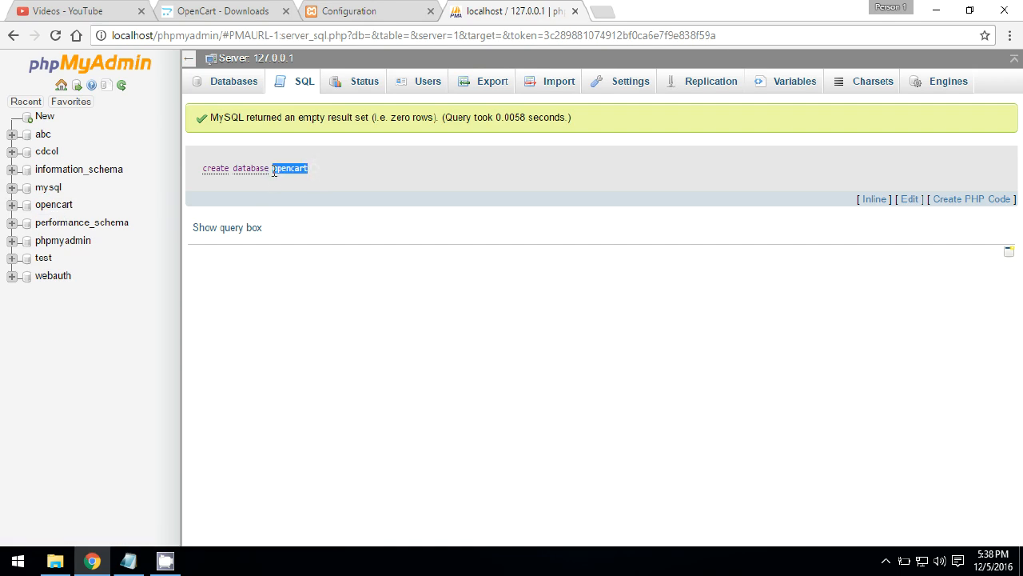
click(346, 10)
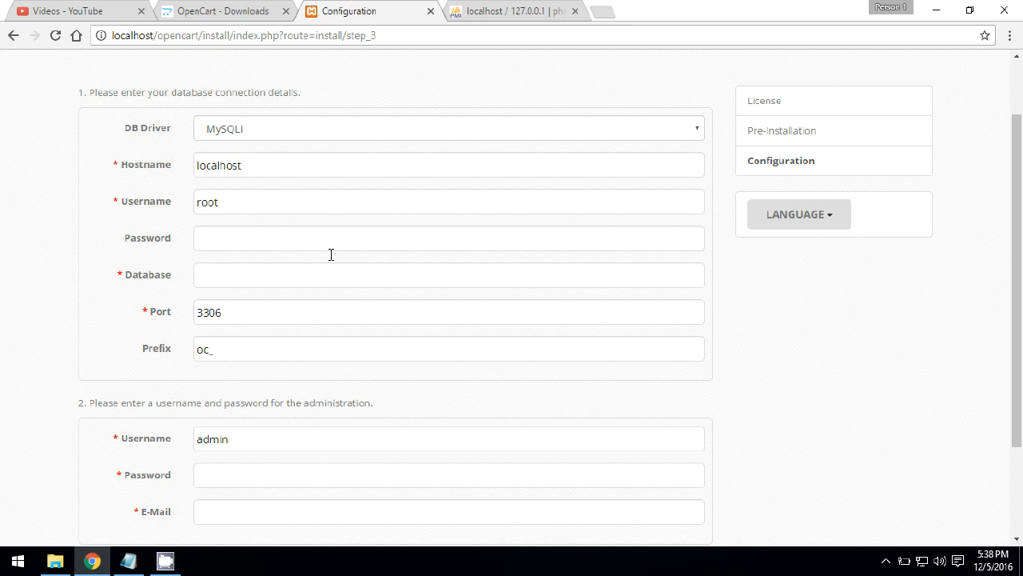
- Set Database to opencart, enter the admin password and e-mail, and submit to install
click(289, 275)
key(ctrl+v)
click(737, 376)
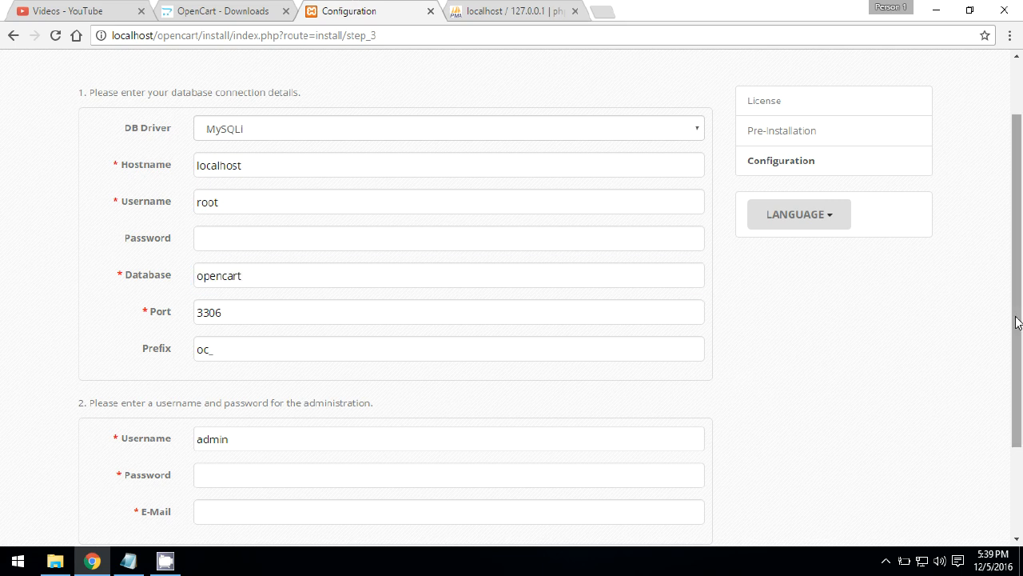
scroll(1015, 323, down, 3)
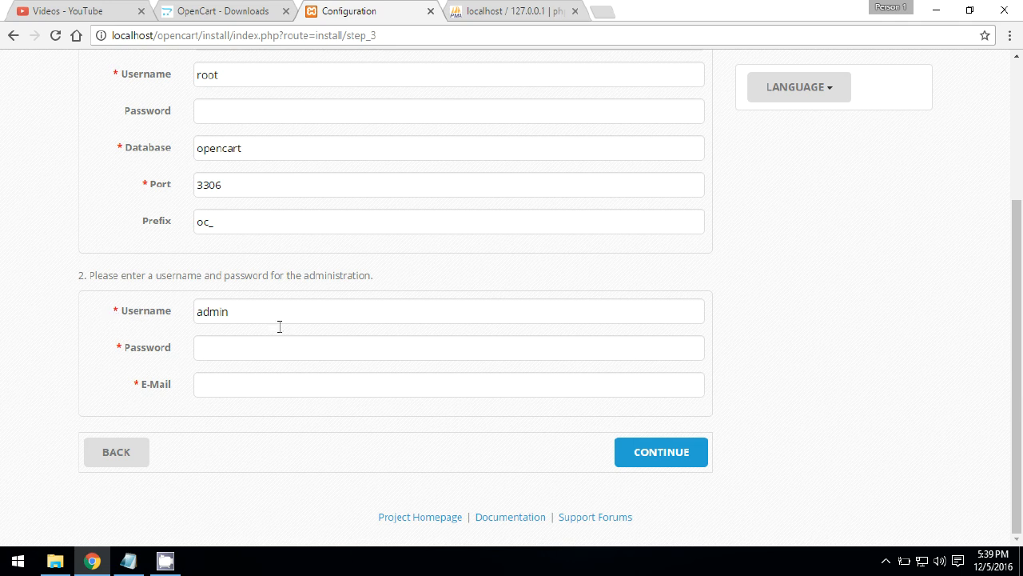
text(admin)
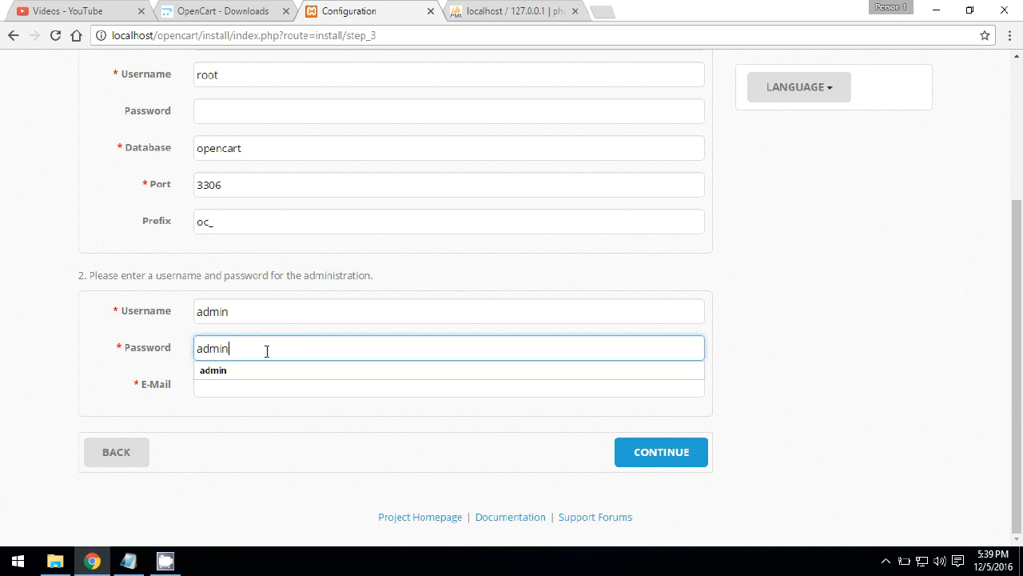
key(Tab)
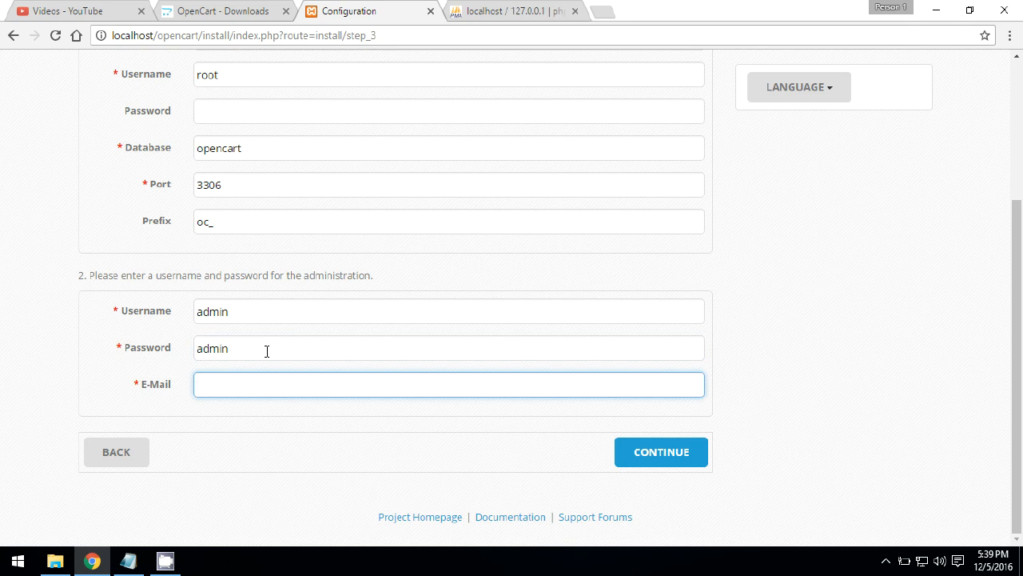
text(9)
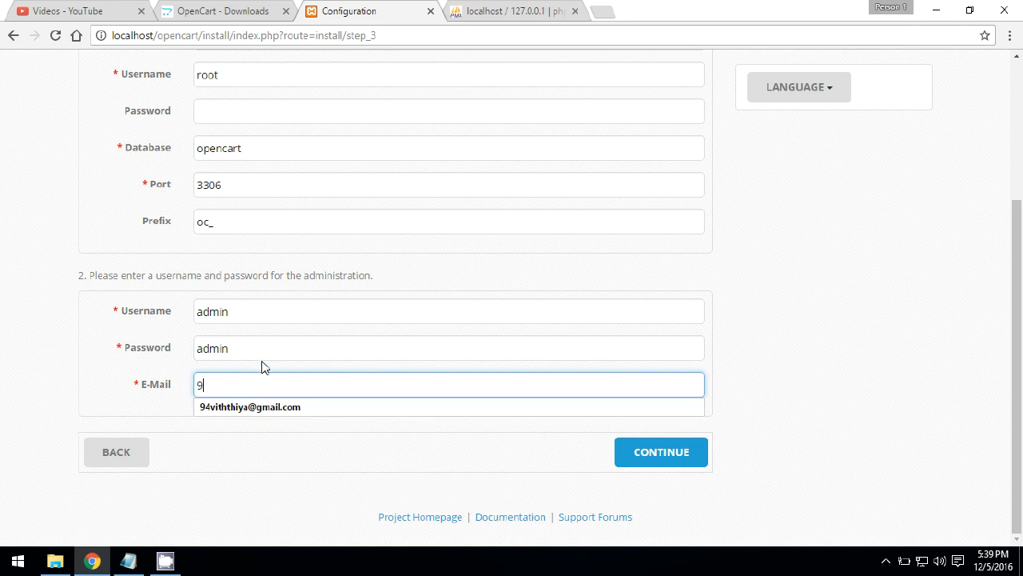
click(262, 408)
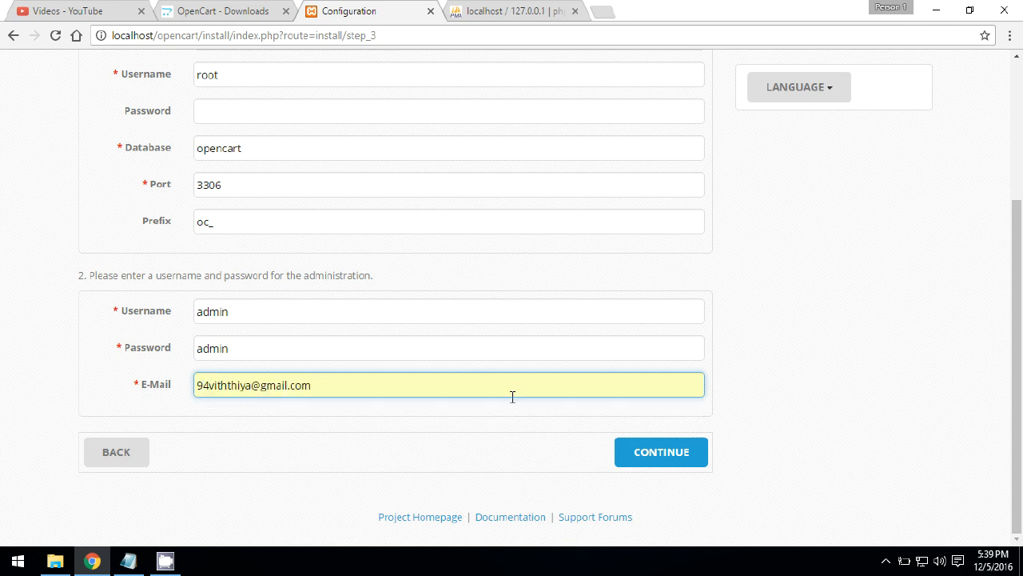
click(676, 461)
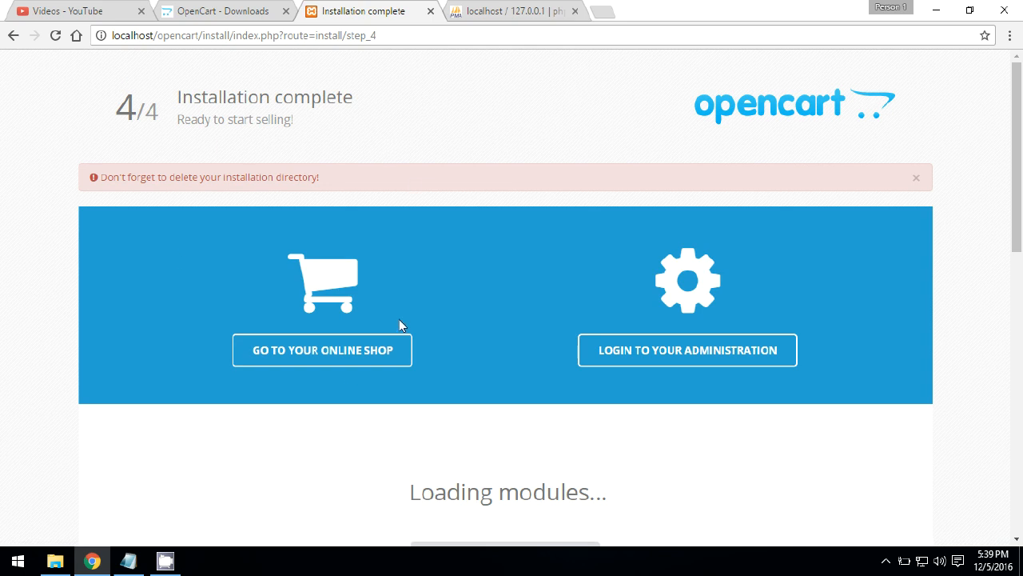
- Open the new Your Store storefront from the Installation complete page
click(320, 362)
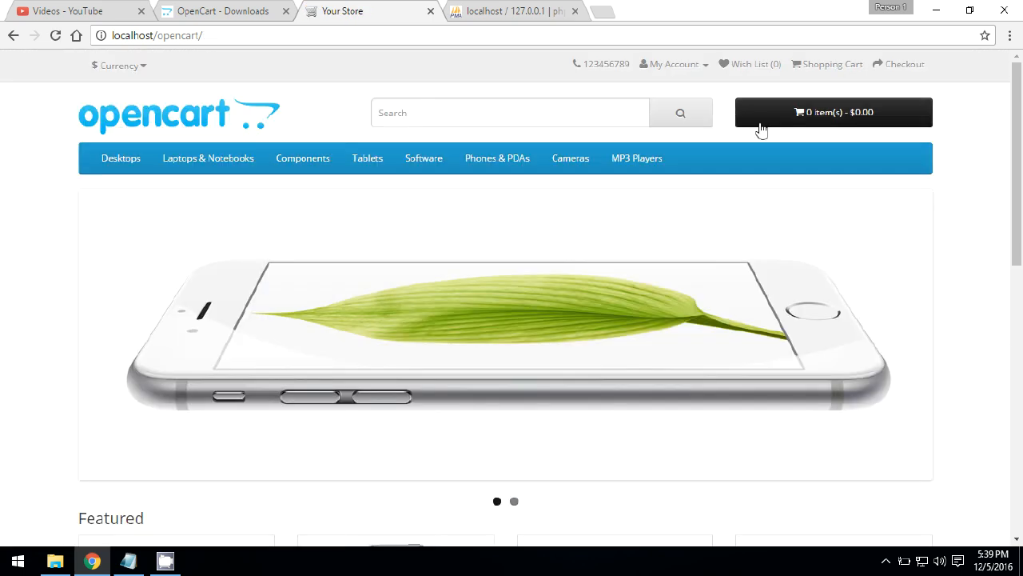